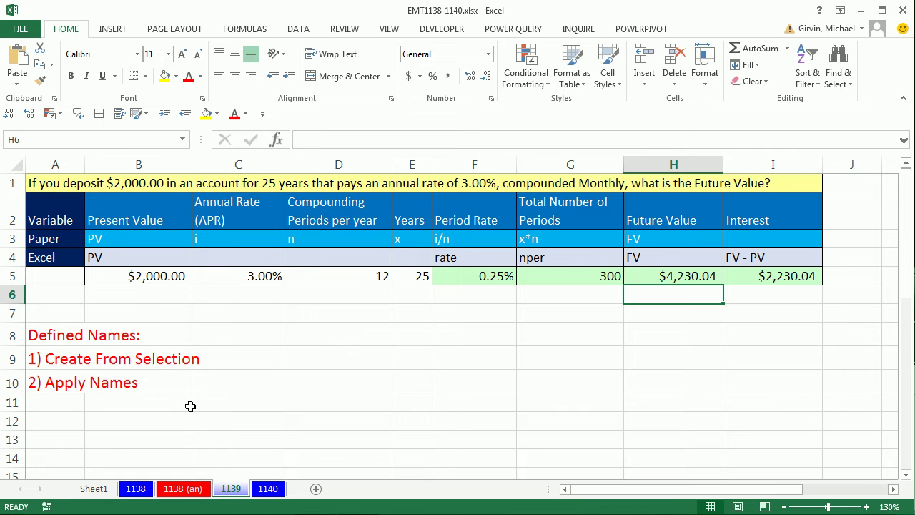
- Switch the ribbon to the Formulas tab to reach the defined-name tools
left_click(250, 35)
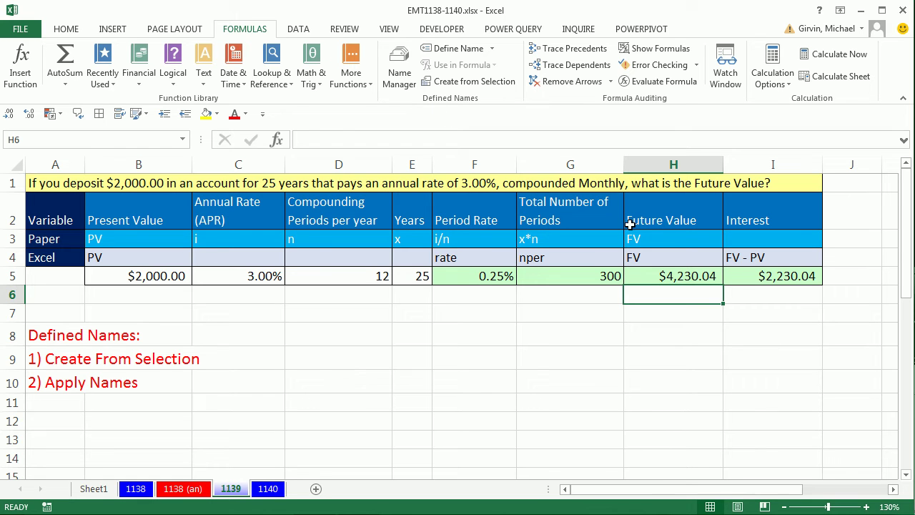
left_click(667, 279)
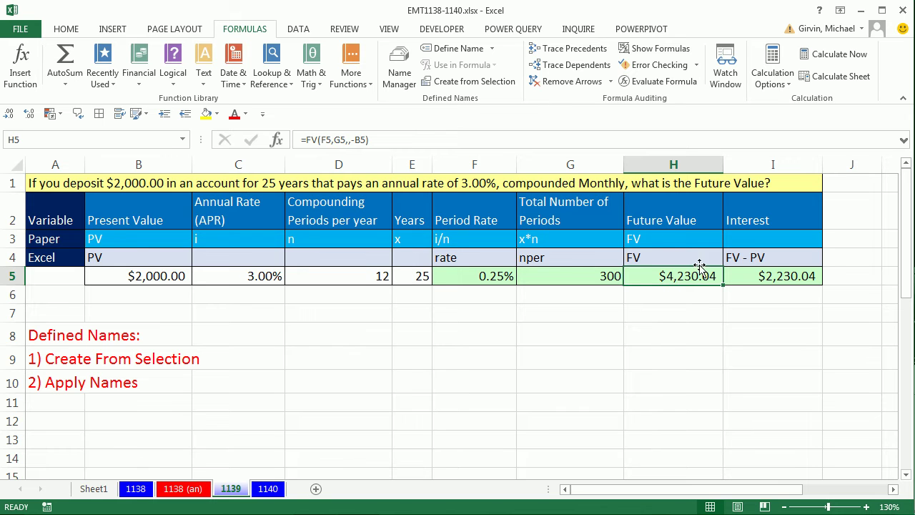
key("F2")
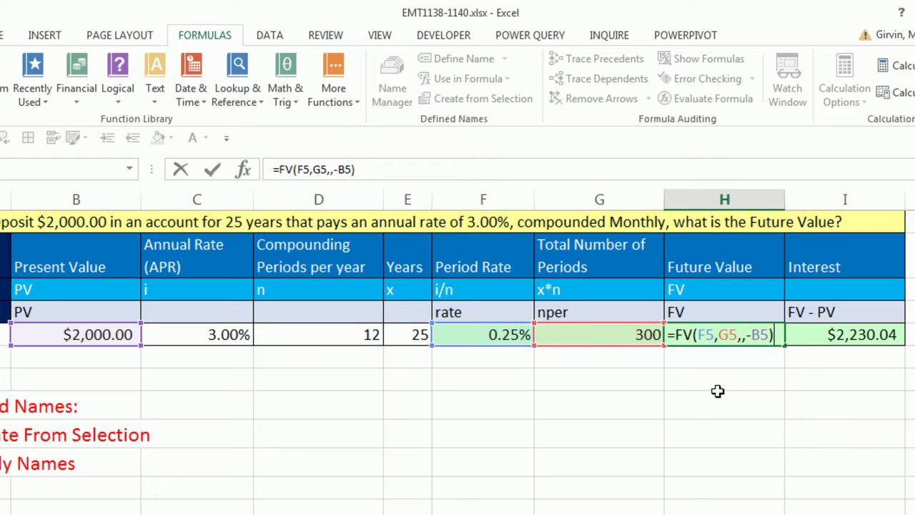
left_click(698, 334)
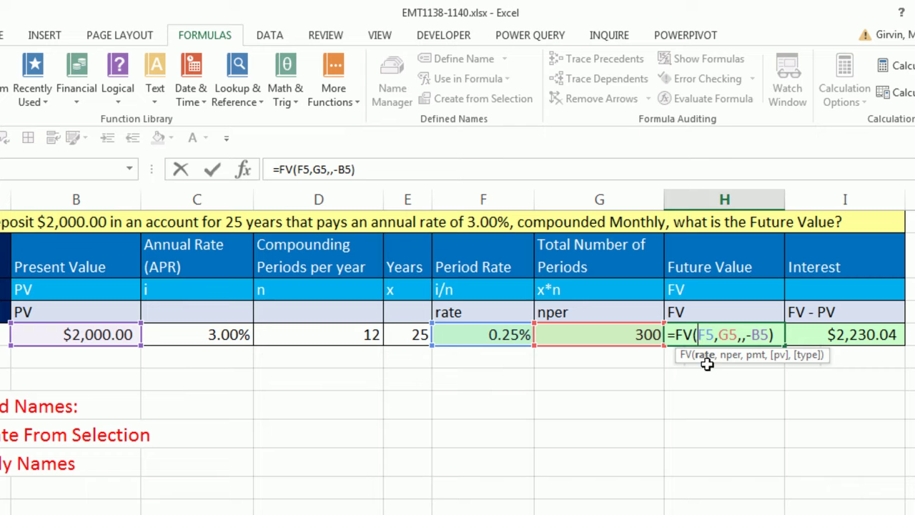
left_click(760, 335)
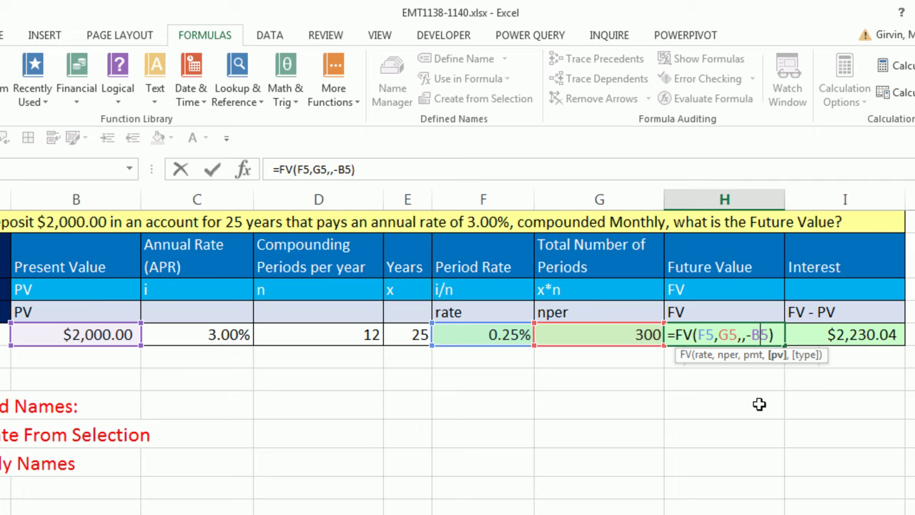
key("Return")
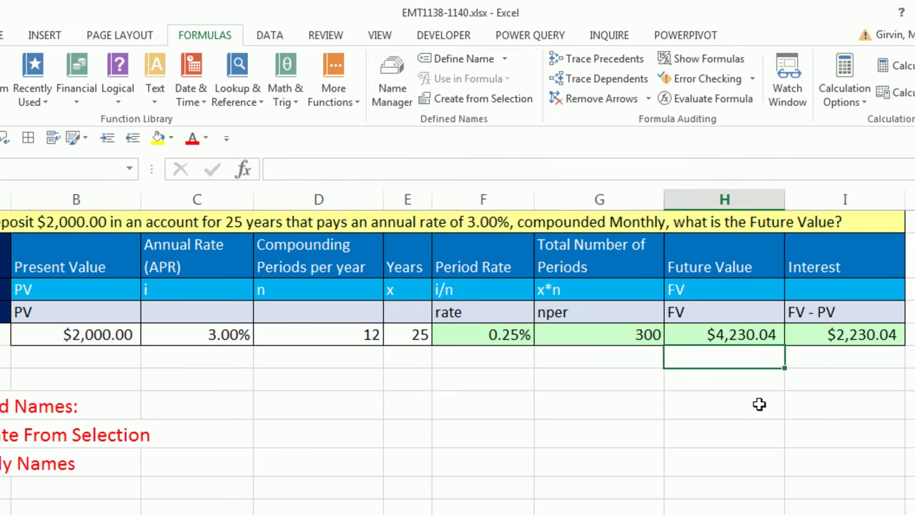
- Select B4:B5 plus F4:G5 and open Create Names from Selection with Top row checked
left_click(469, 338)
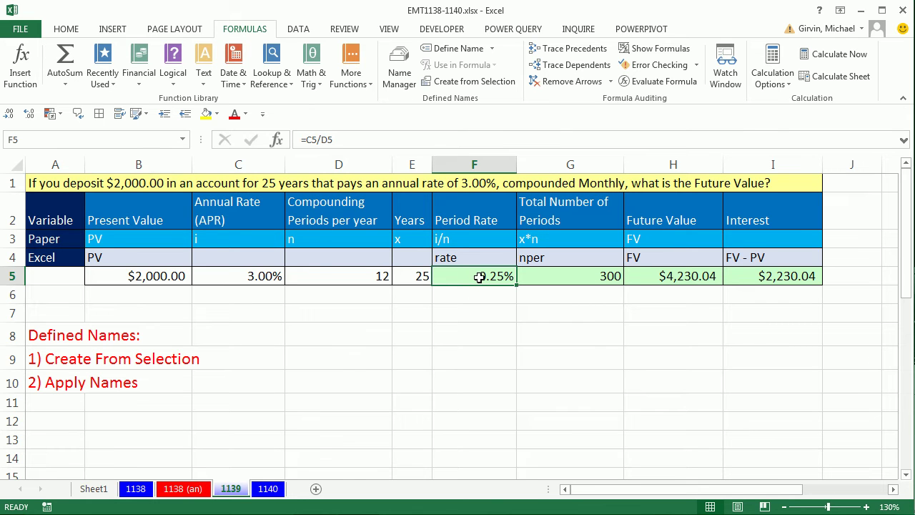
left_click(585, 278)
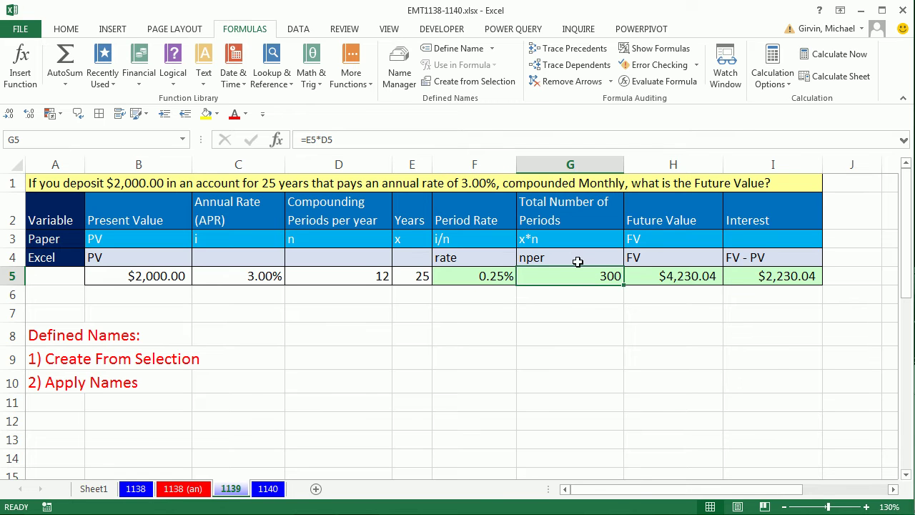
left_click(129, 279)
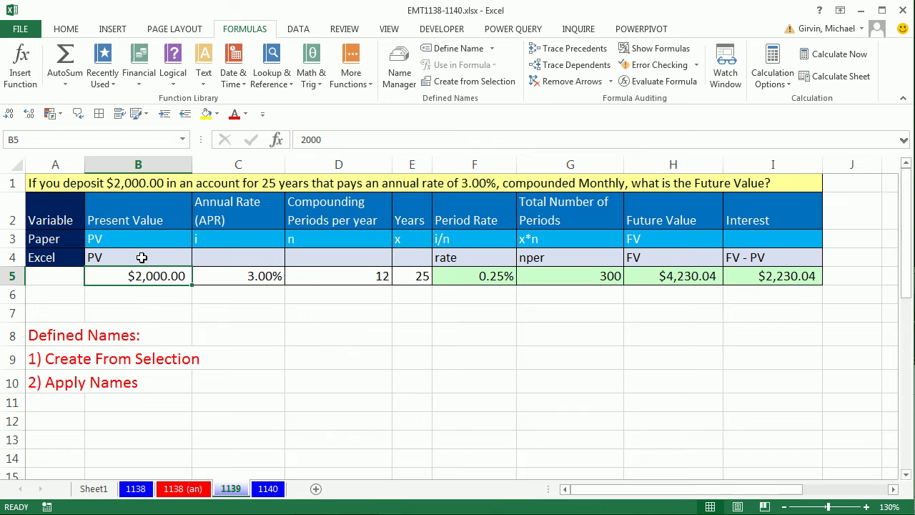
left_click_drag(142, 258, 138, 271)
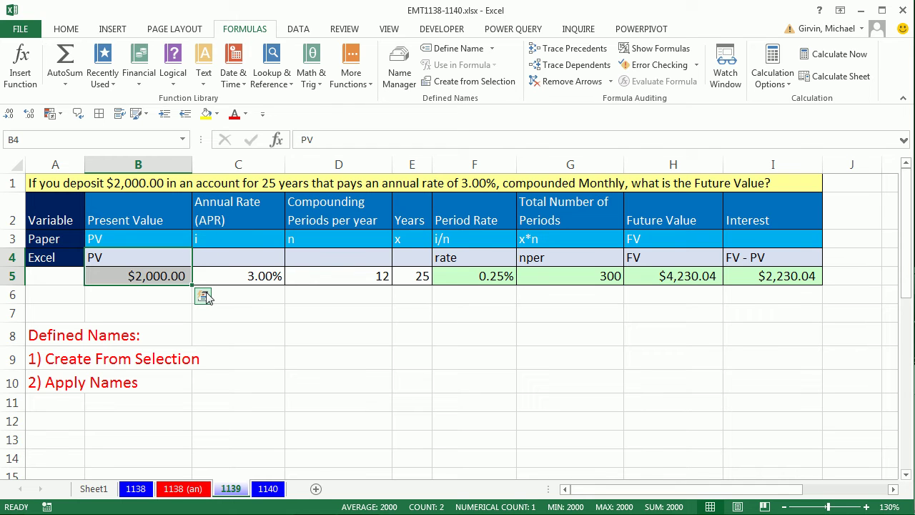
key("ctrl")
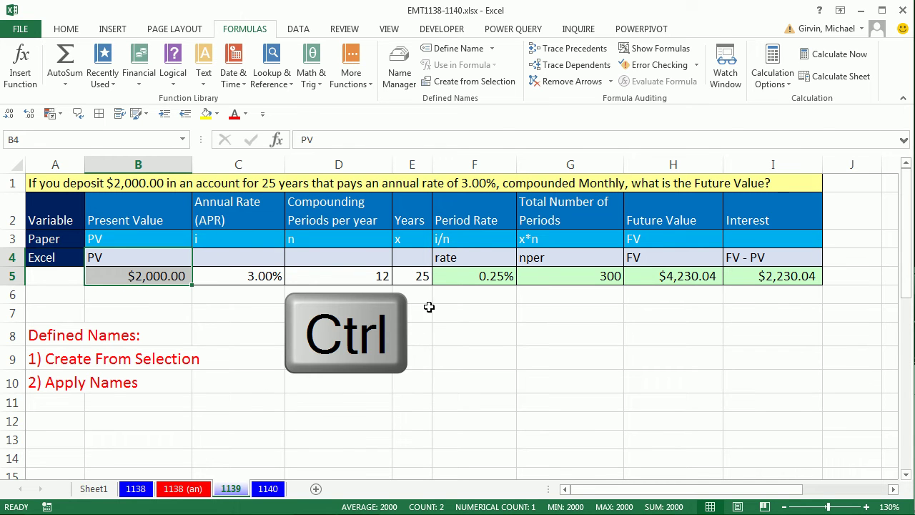
left_click_drag(470, 260, 548, 269)
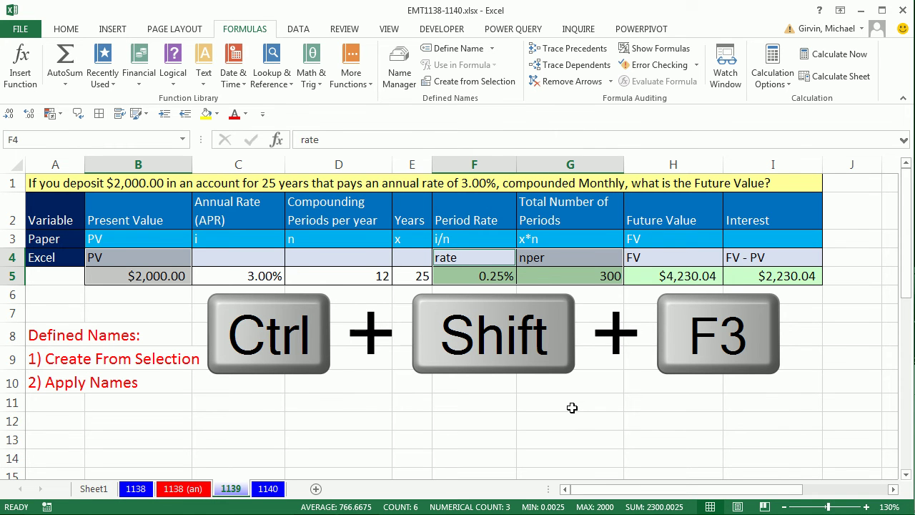
key("ctrl+shift+F3")
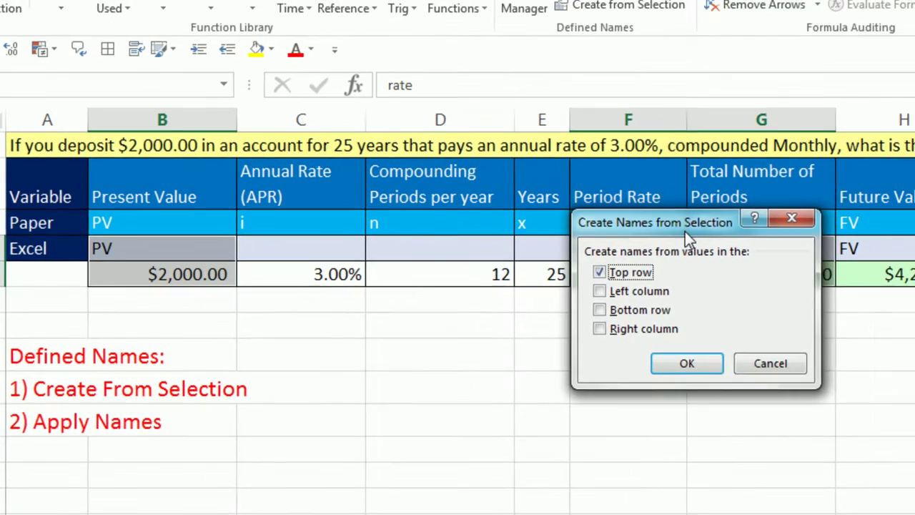
- Create the names PV, rate and nper for B5, F5 and G5 from the top-row labels
left_click_drag(685, 231, 405, 307)
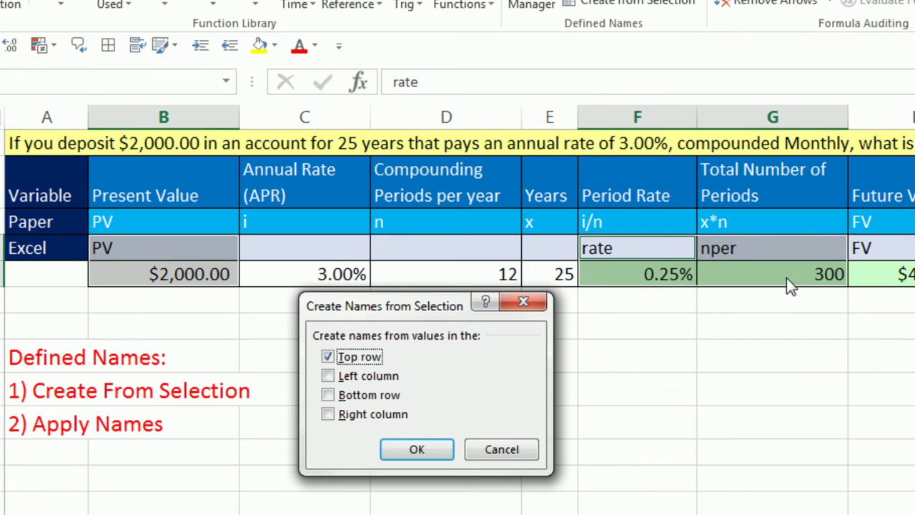
left_click(438, 450)
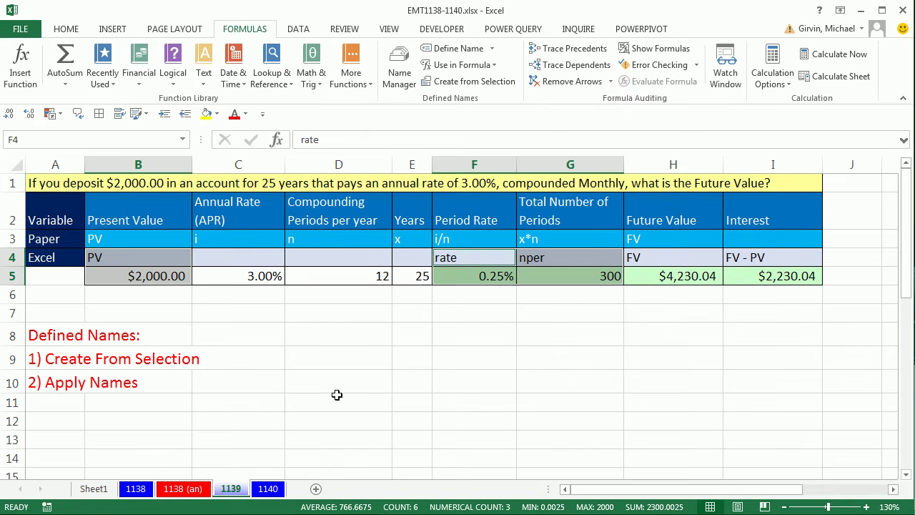
left_click(183, 140)
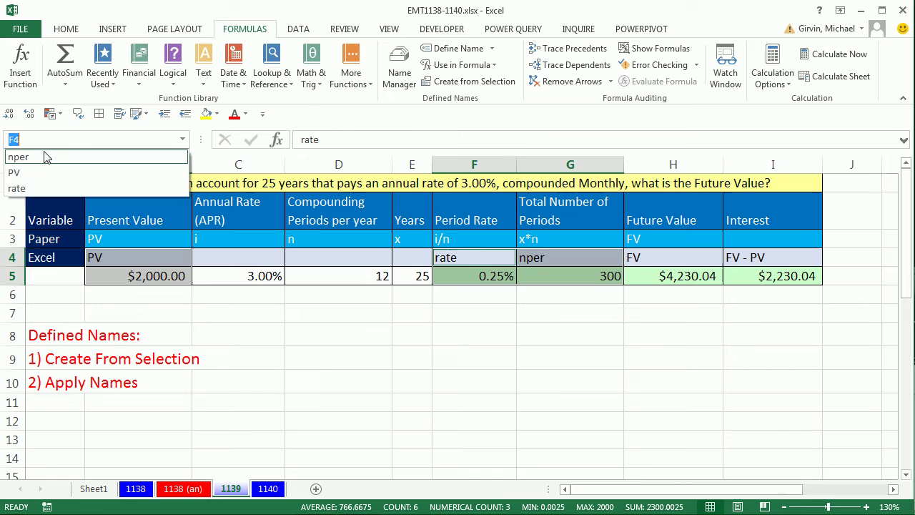
left_click(43, 157)
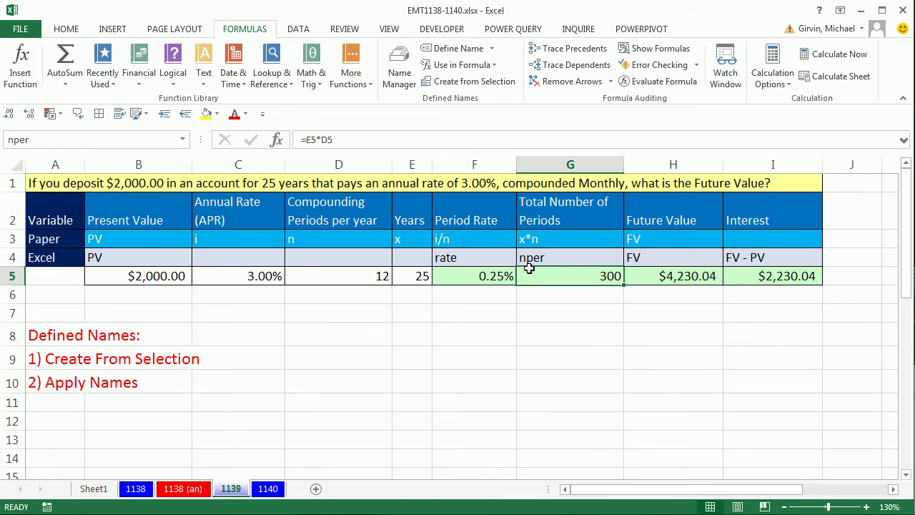
left_click(183, 141)
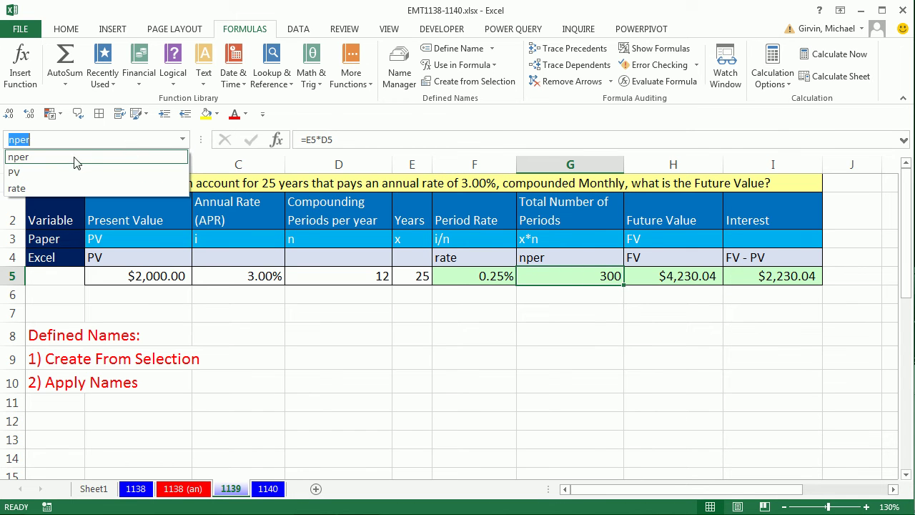
left_click(69, 173)
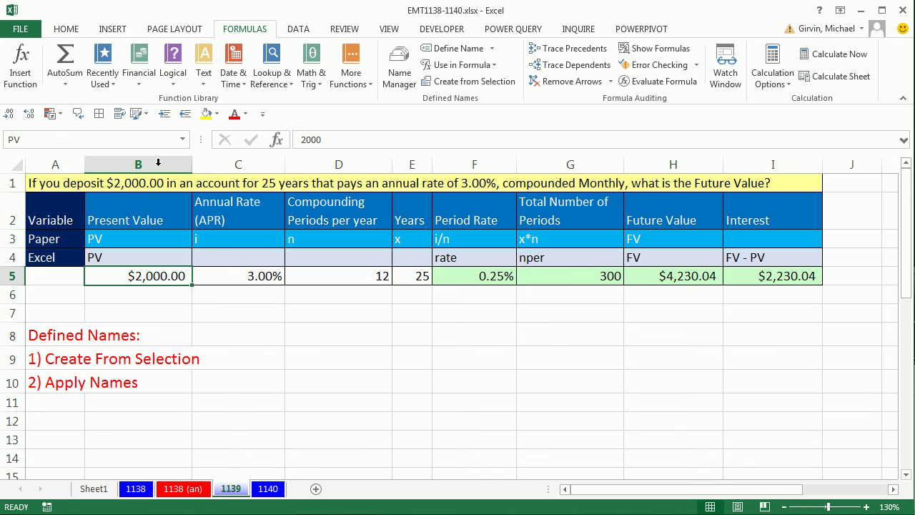
left_click(183, 141)
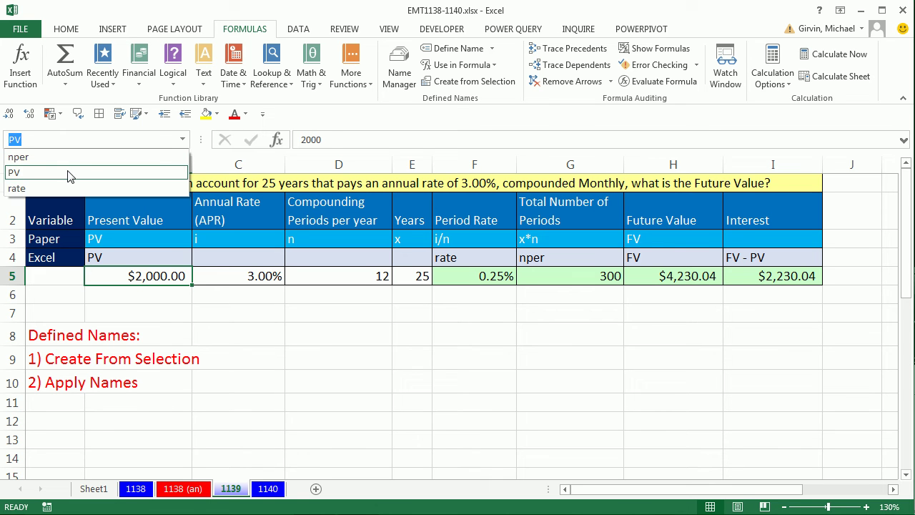
left_click(43, 188)
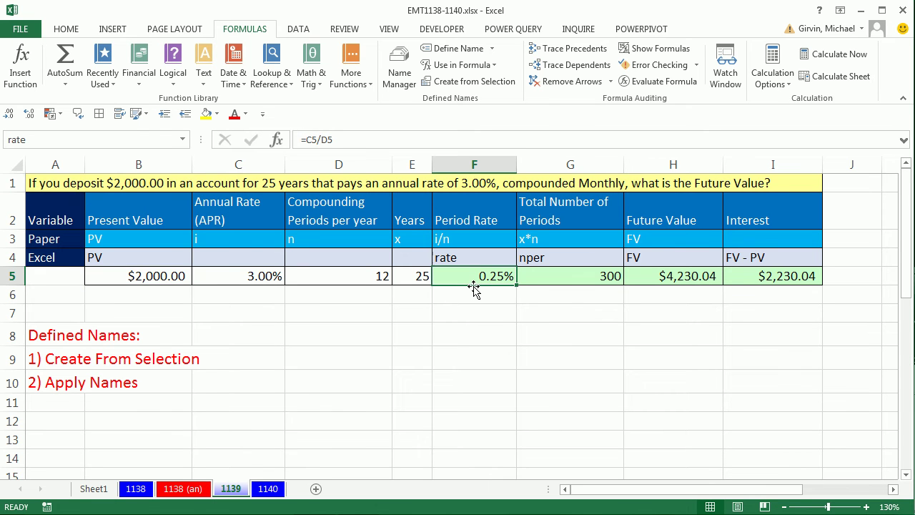
- Leave H5's =FV(F5,G5,,-B5) unchanged, select H5:H6 and open the Define Name menu
double_click(651, 275)
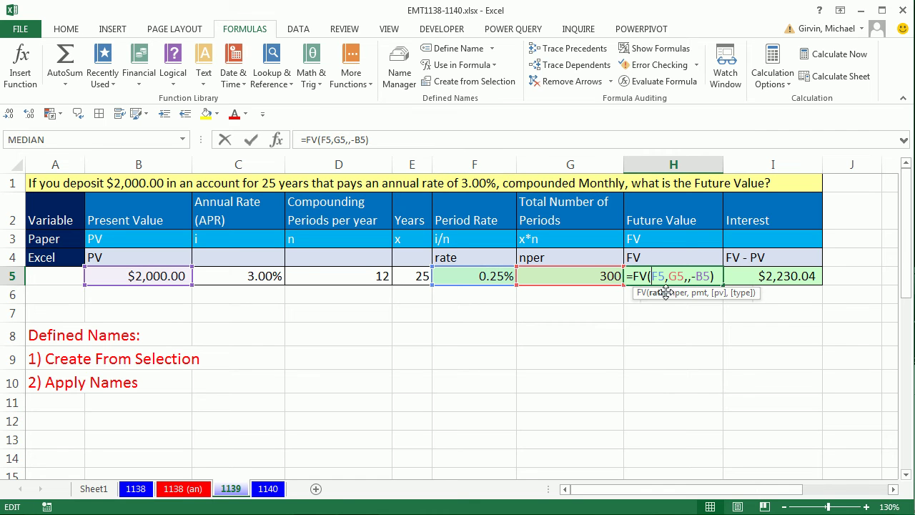
left_click_drag(671, 277, 652, 276)
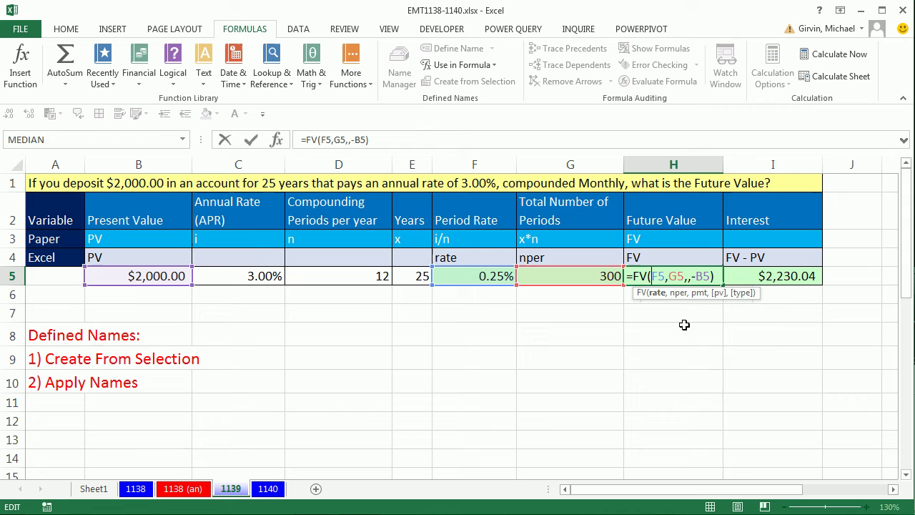
key("Escape")
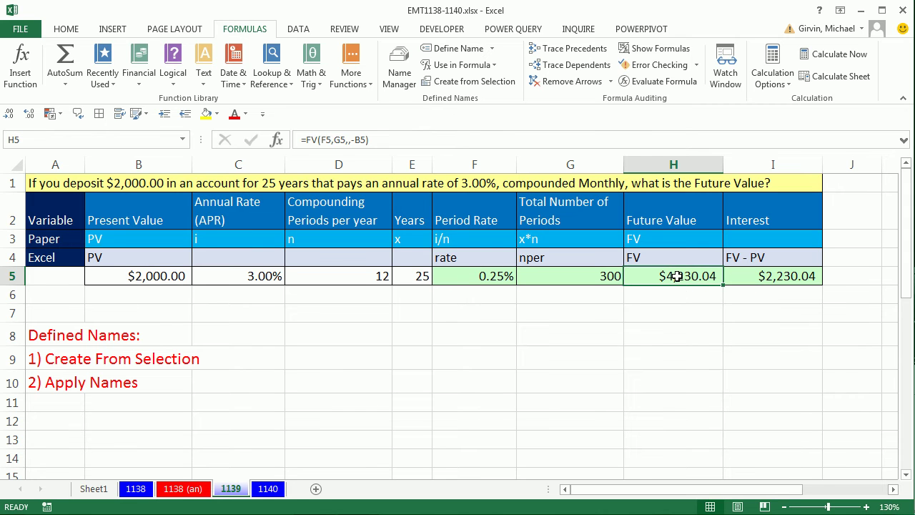
left_click_drag(677, 277, 678, 286)
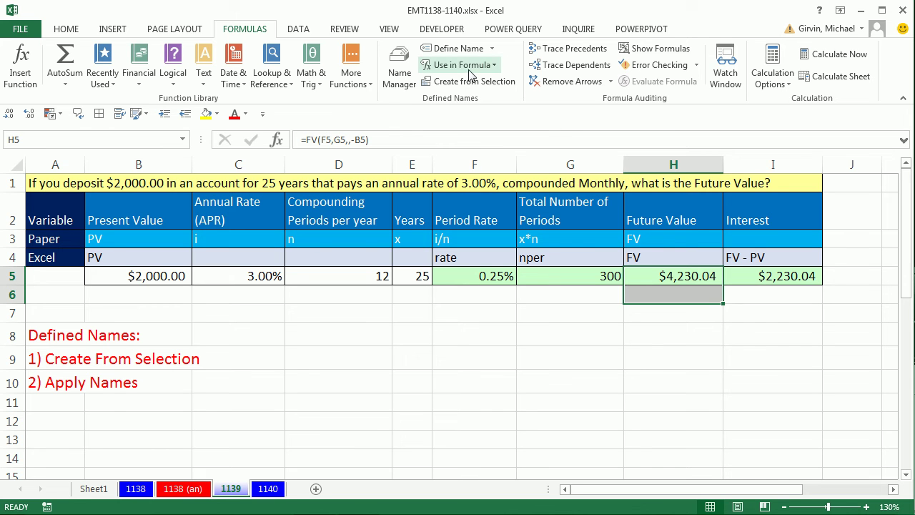
left_click(493, 50)
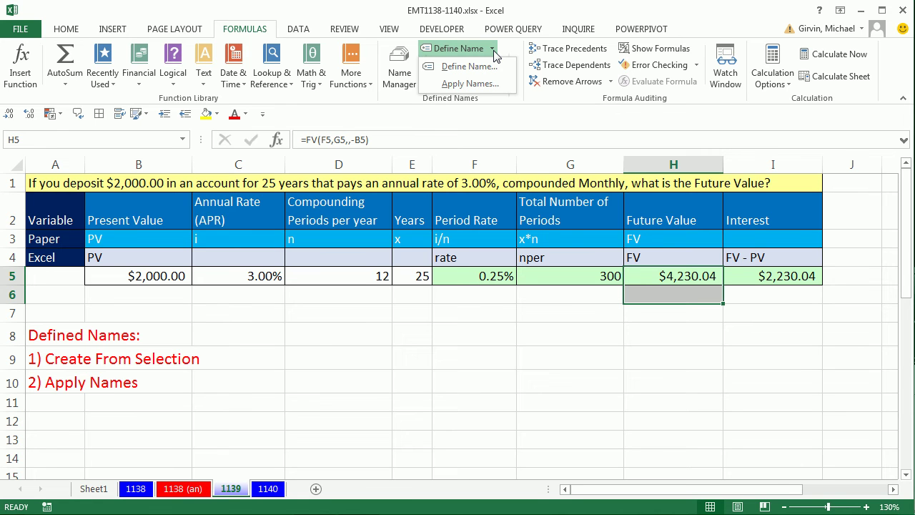
- Apply the names rate, nper and PV so H5 reads =FV(rate,nper,,-PV)
left_click(470, 84)
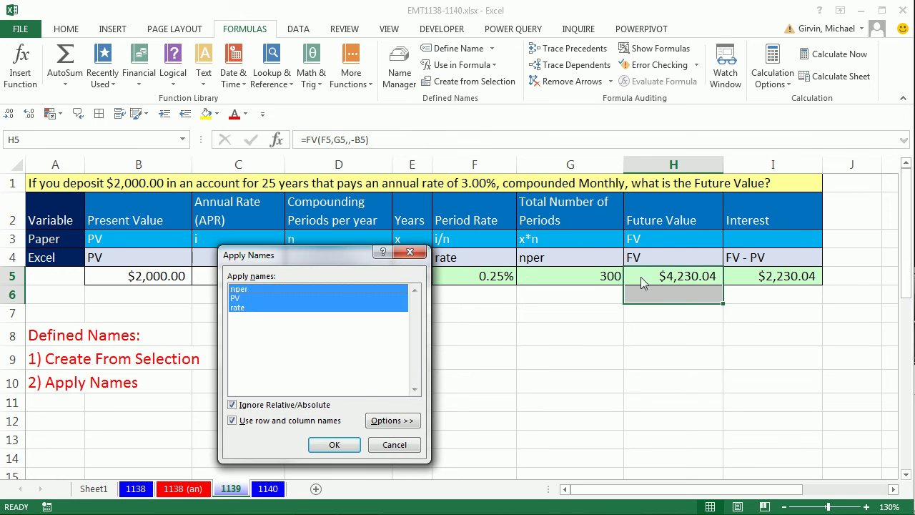
left_click_drag(344, 255, 501, 238)
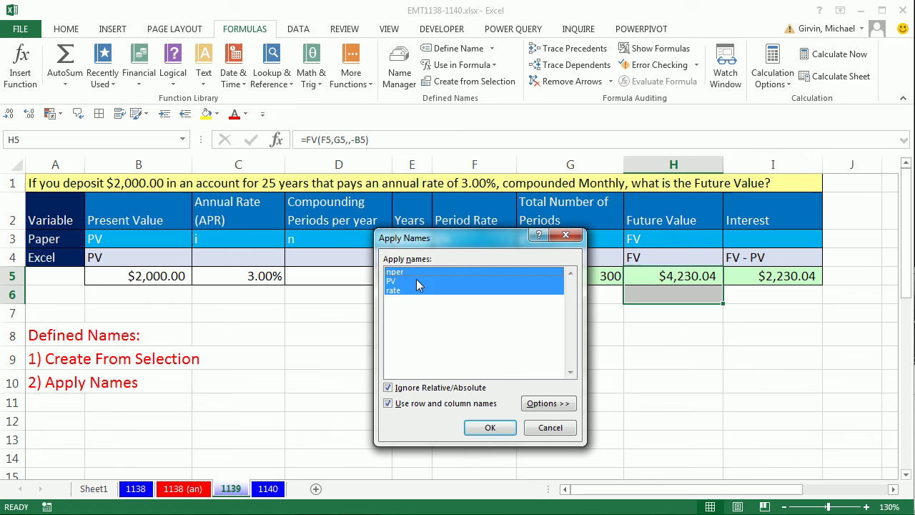
left_click(493, 428)
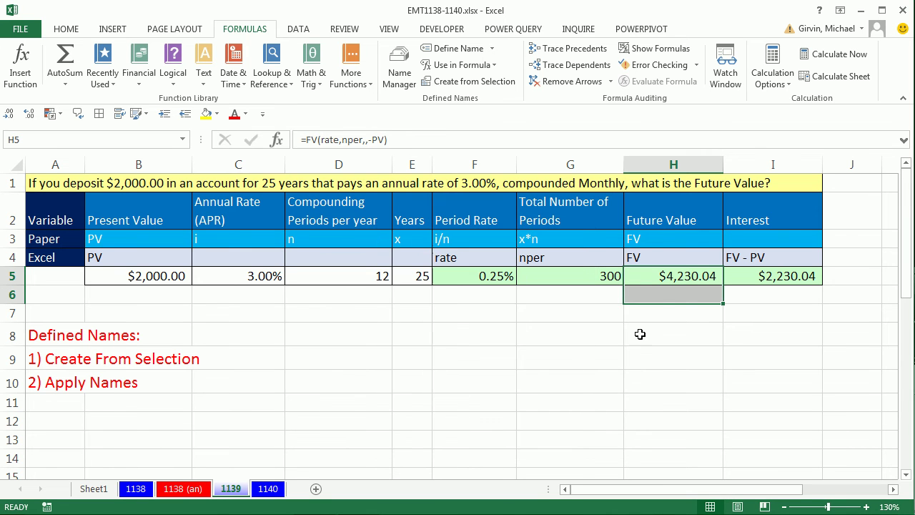
key("F2")
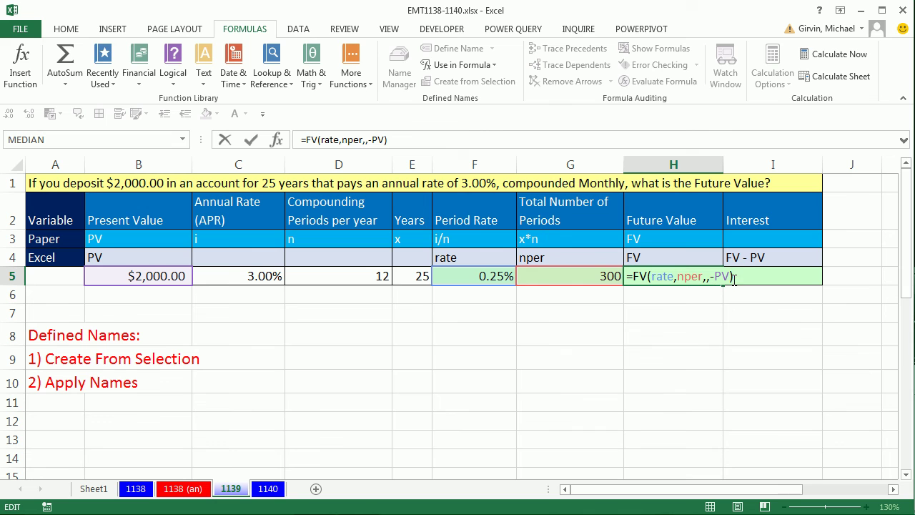
- Copy H5's formula text and paste it into H7 and H8 as plain text =FV(rate,nper,,-PV)
left_click_drag(748, 278, 590, 276)
key("ctrl+c")
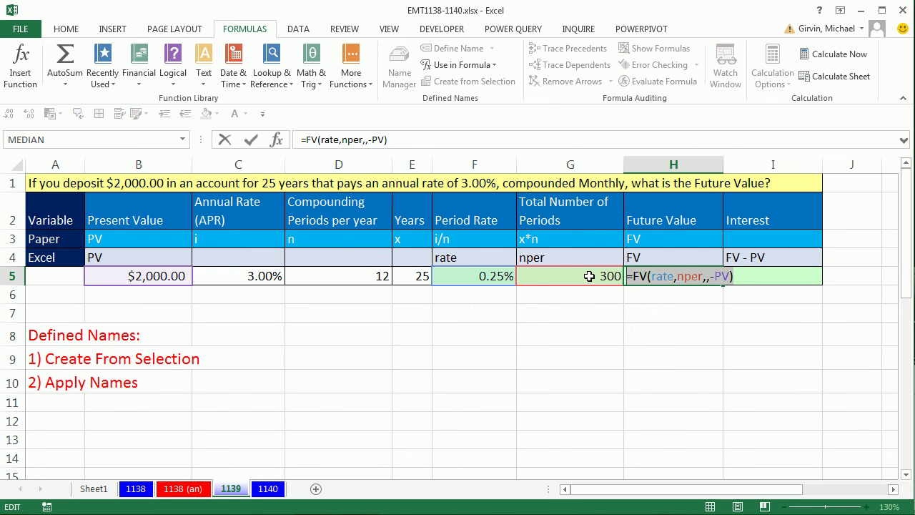
key("ctrl+Return")
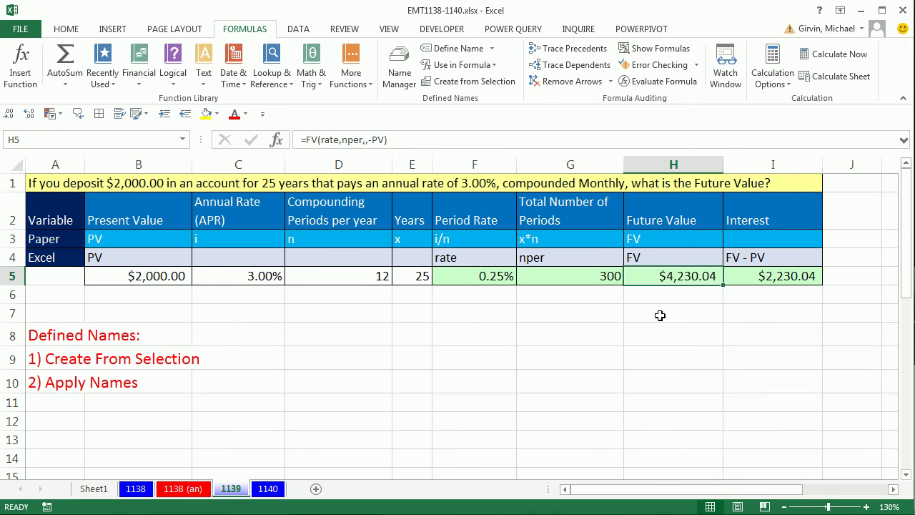
left_click(661, 315)
type("=")
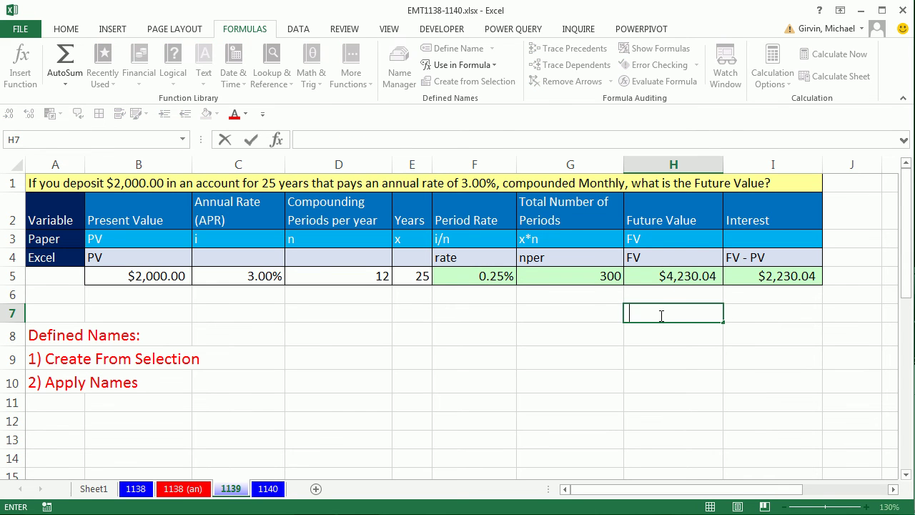
key("ctrl+v")
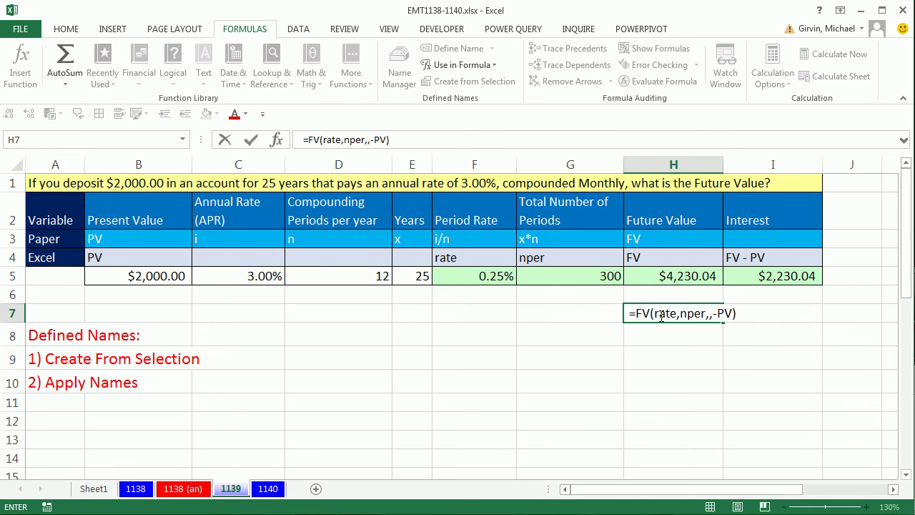
key("Return")
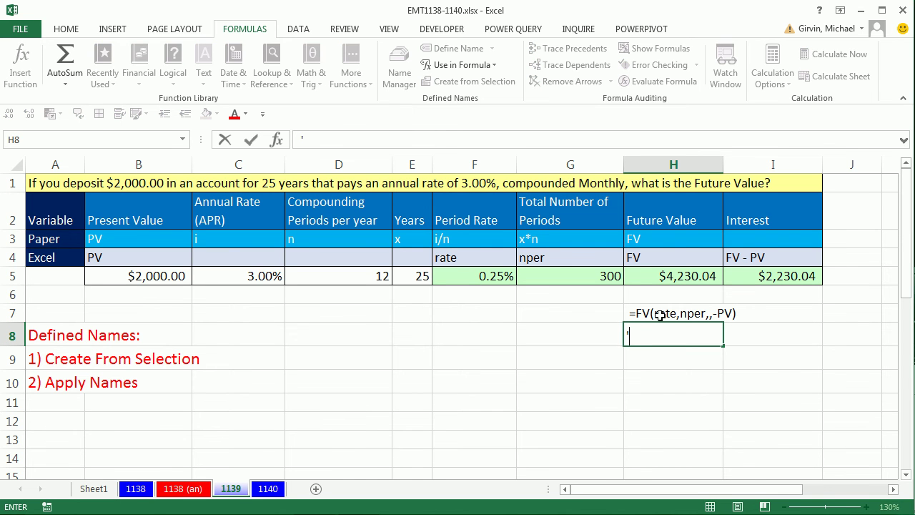
key("ctrl+v")
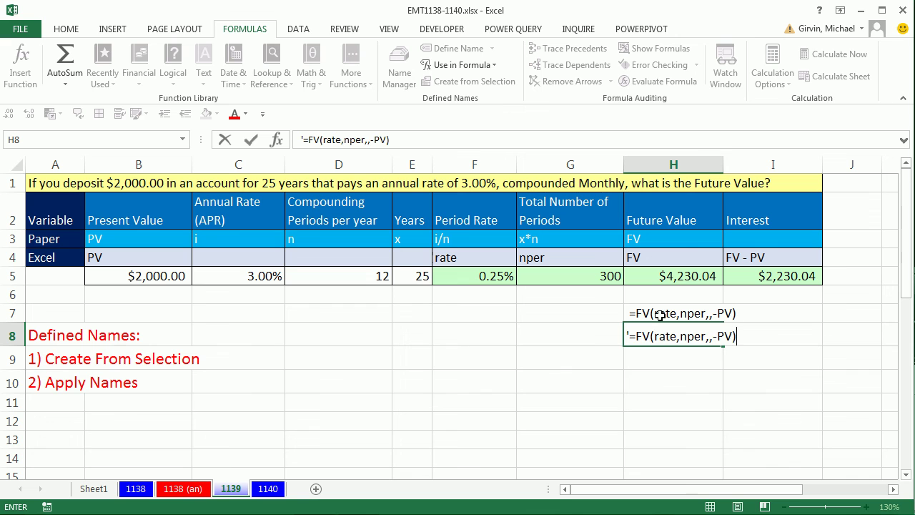
left_click(636, 365)
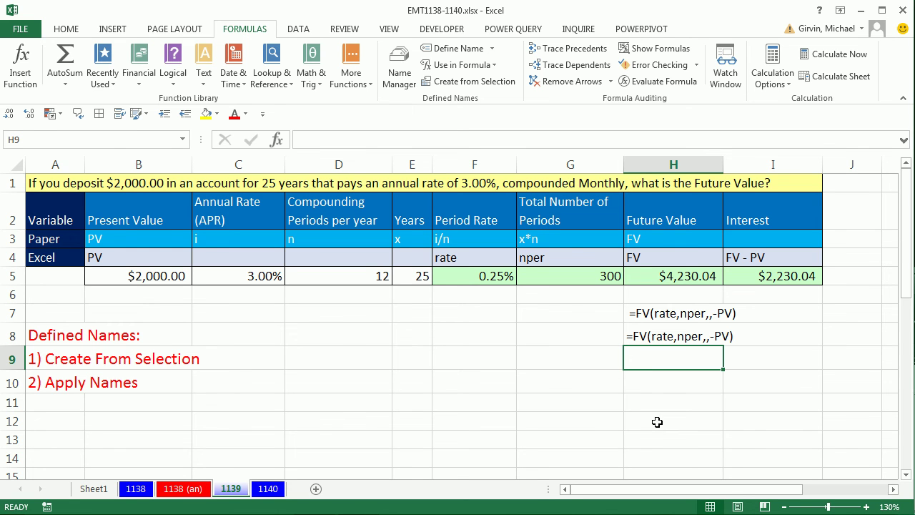
- Enter =FORMULATEXT(H5) in H9 to show the named formula as text
type("=for")
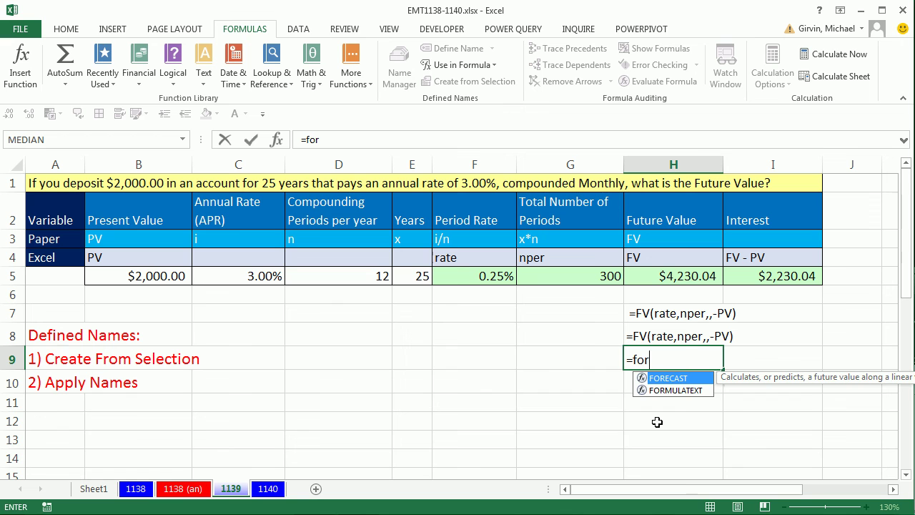
key("Down")
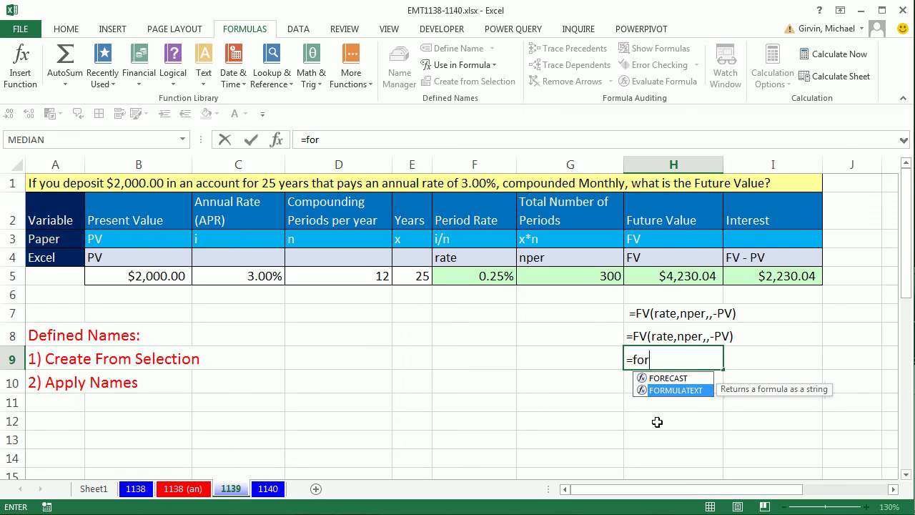
key("Tab")
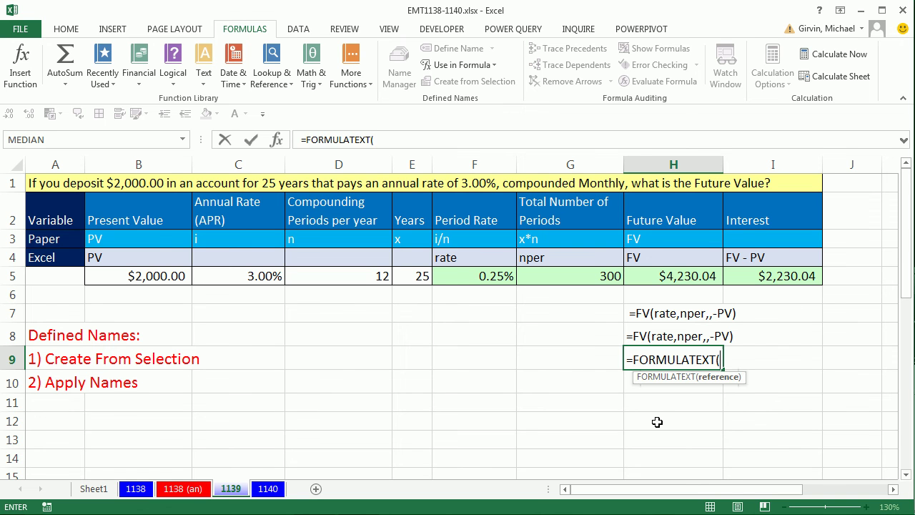
left_click(688, 274)
type(")")
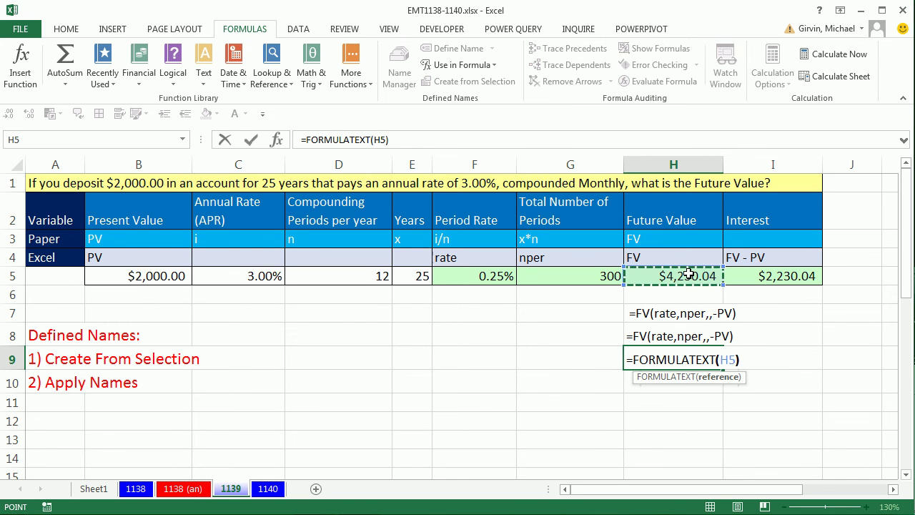
key("ctrl+Return")
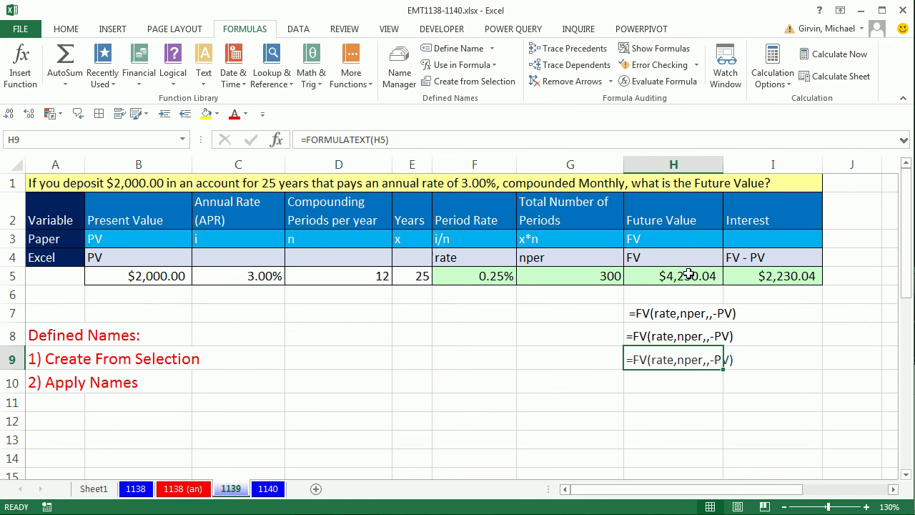
- Reselect H5 in edit mode to display its formula =FV(rate,nper,,-PV)
left_click(713, 451)
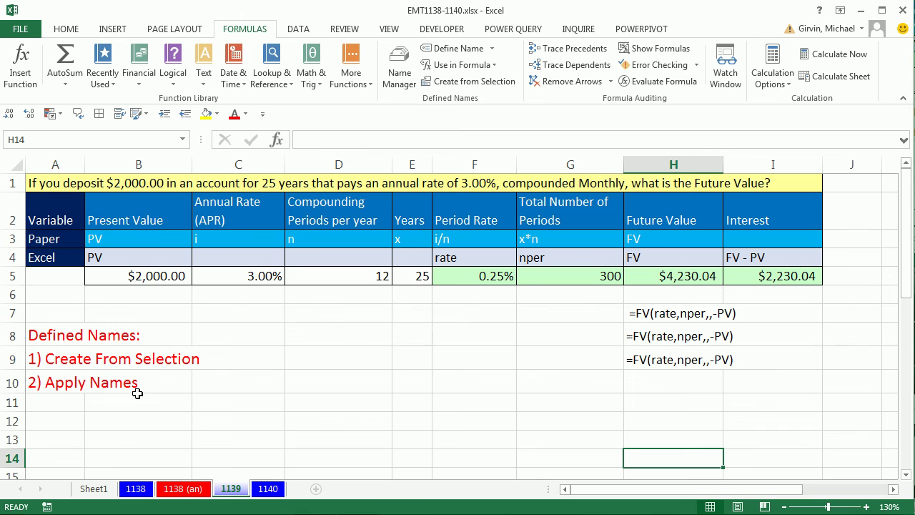
left_click(658, 278)
key("F2")
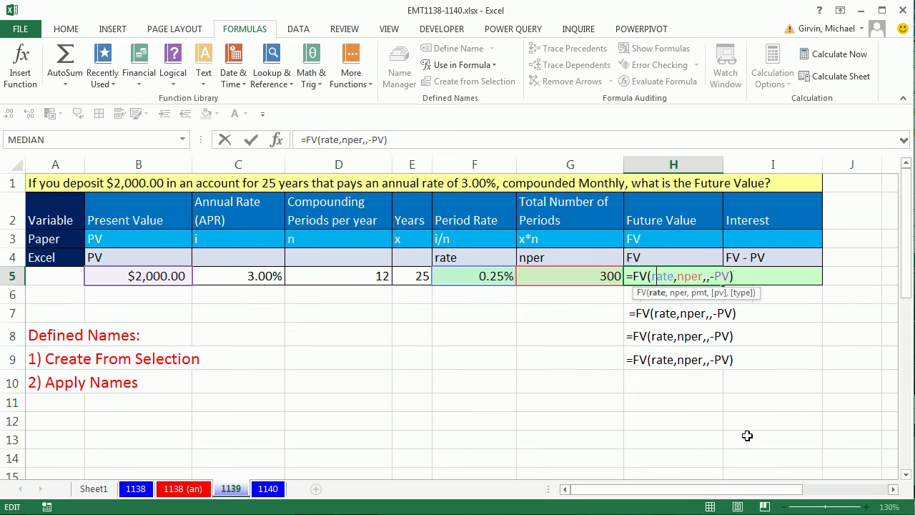